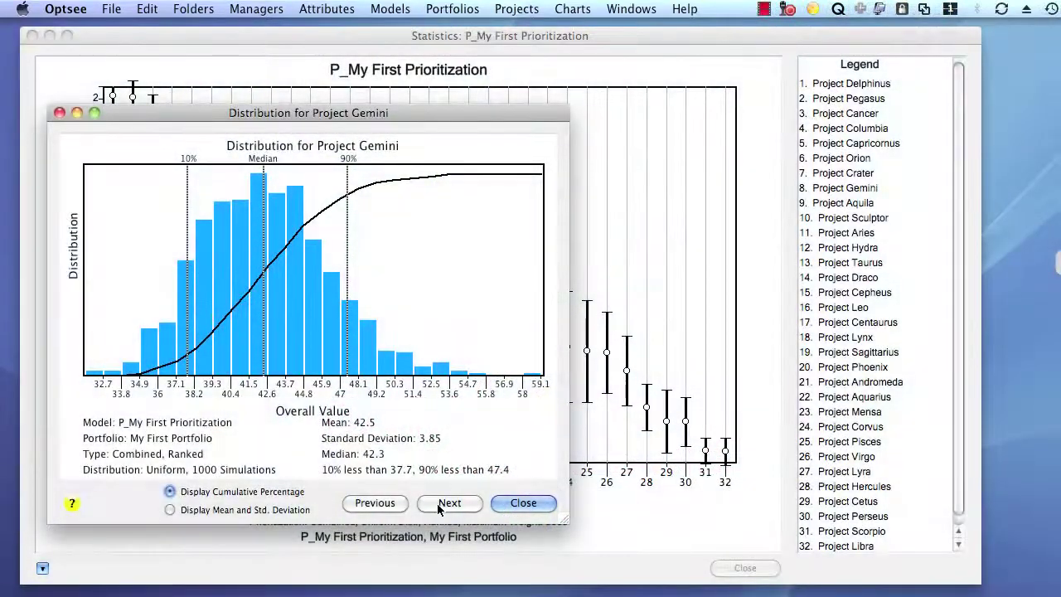
Step: Step through the next four project distributions, ending at Project Leo (mean 35.1, median 35)
left_click(445, 502)
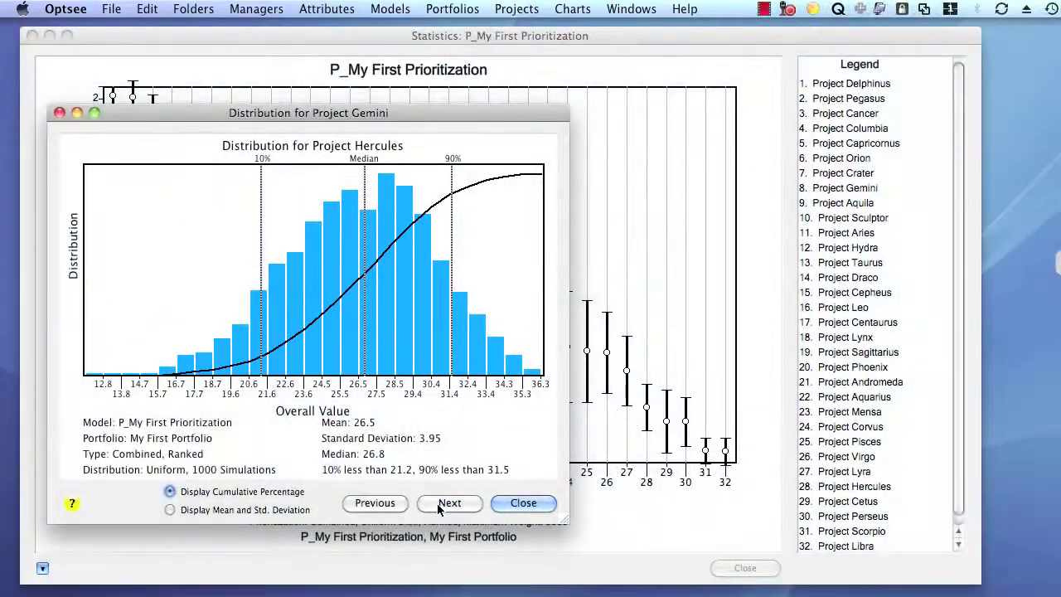
left_click(439, 504)
left_click(439, 504)
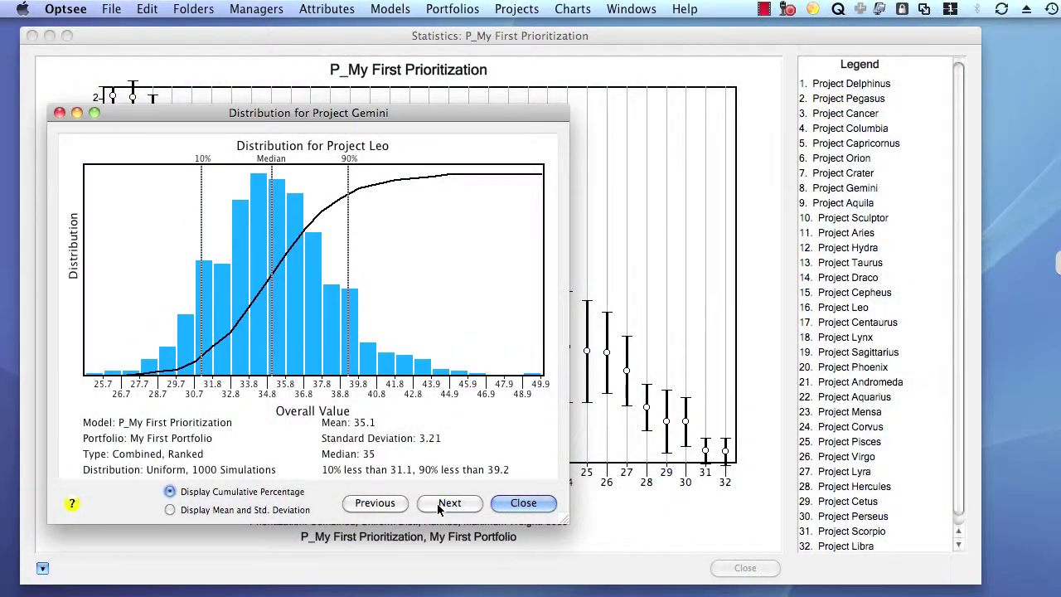
left_click(439, 504)
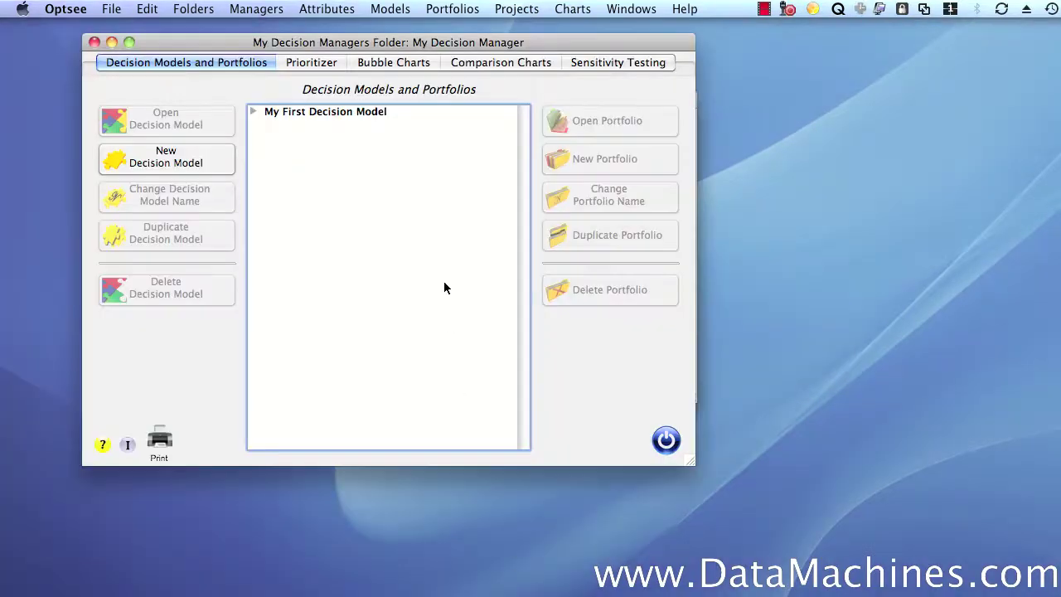
Step: Start a new prioritizer model based on My First Portfolio from My First Decision Model
left_click(332, 64)
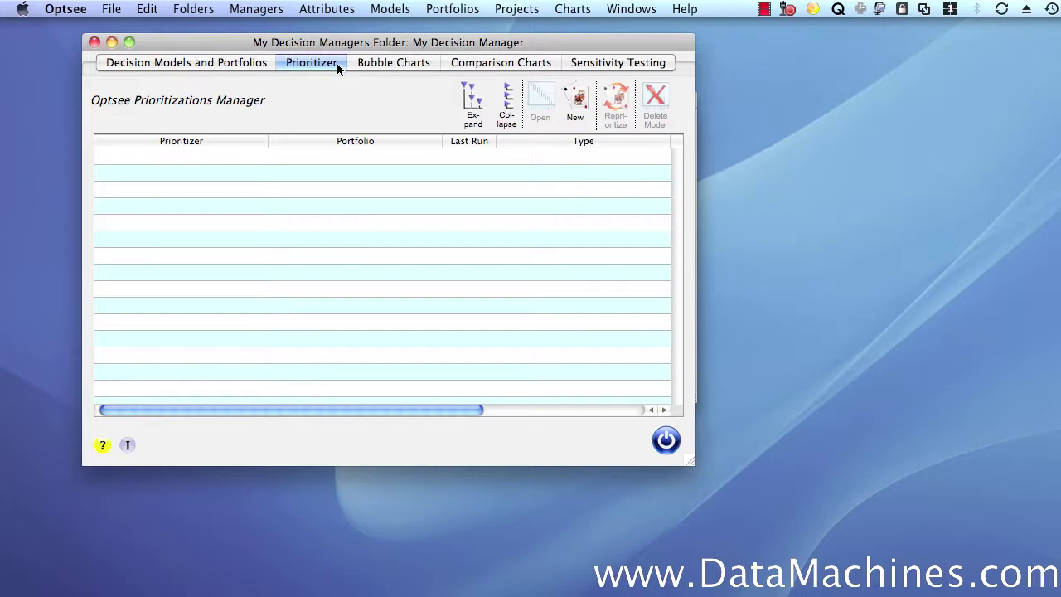
left_click(575, 102)
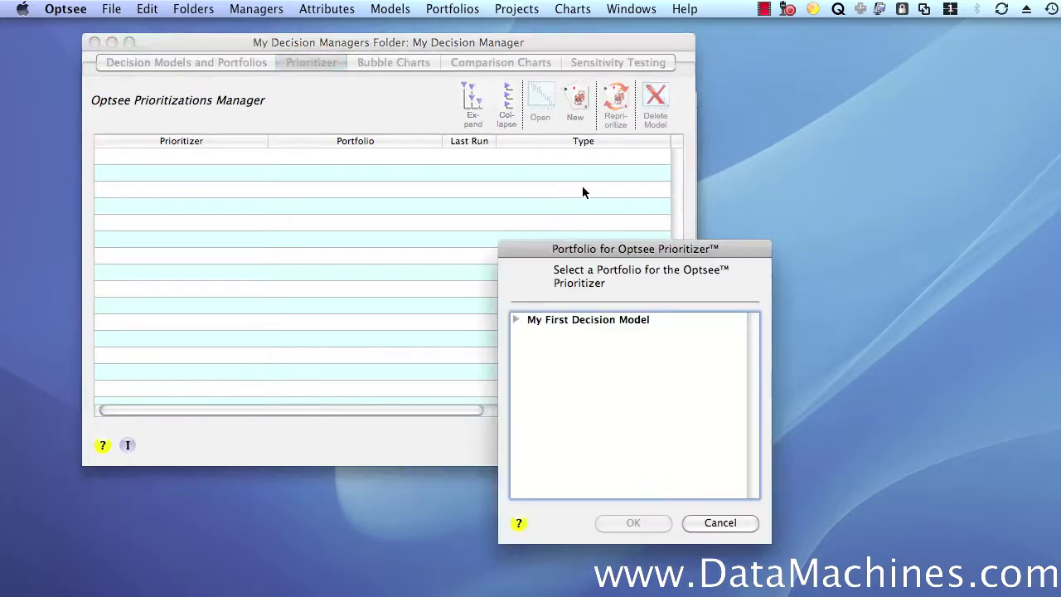
left_click_drag(570, 247, 320, 114)
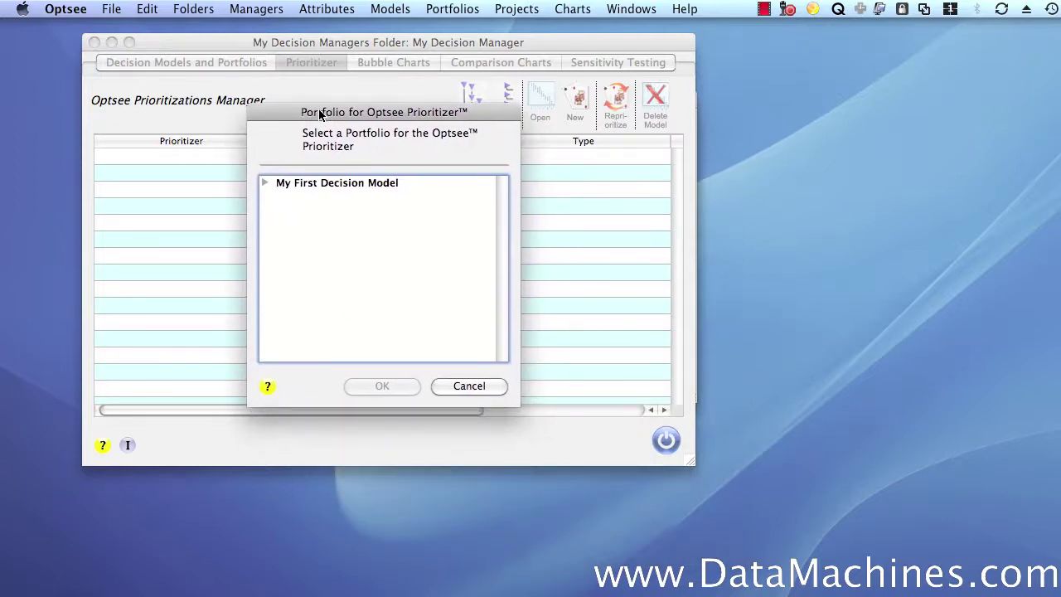
left_click(264, 183)
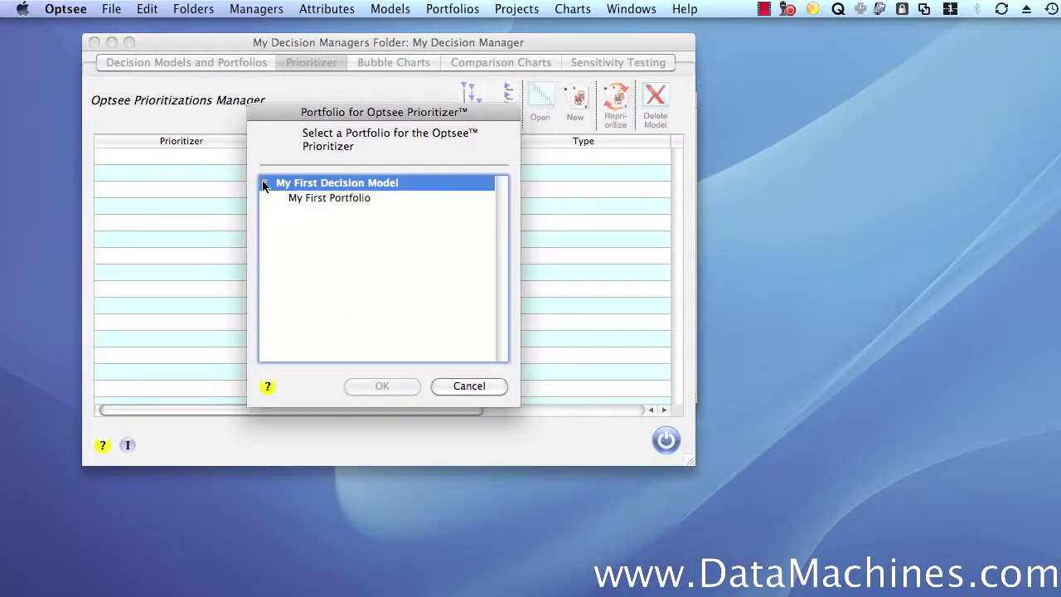
left_click(326, 197)
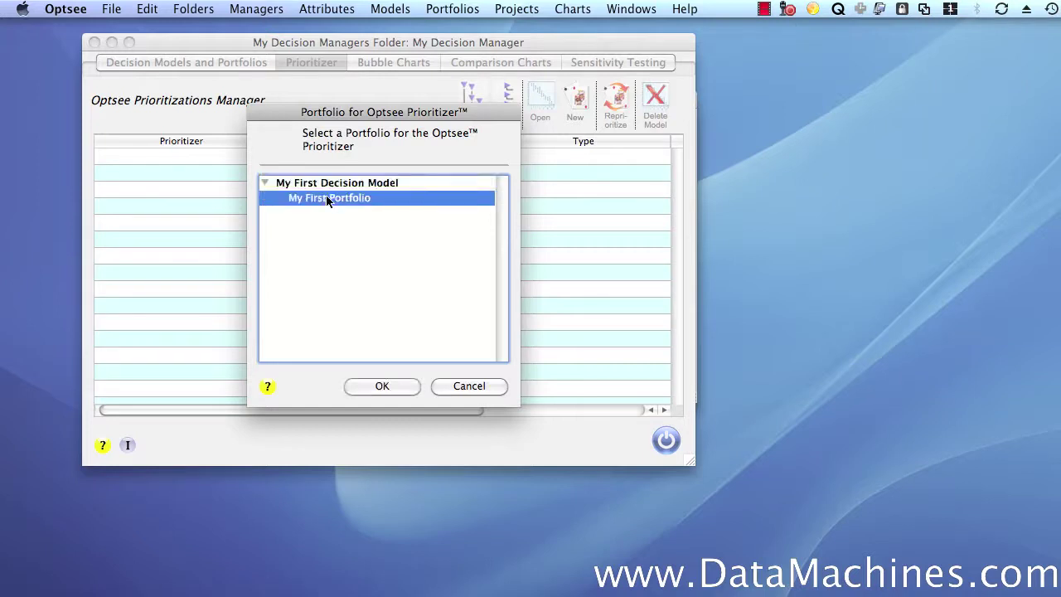
left_click(397, 386)
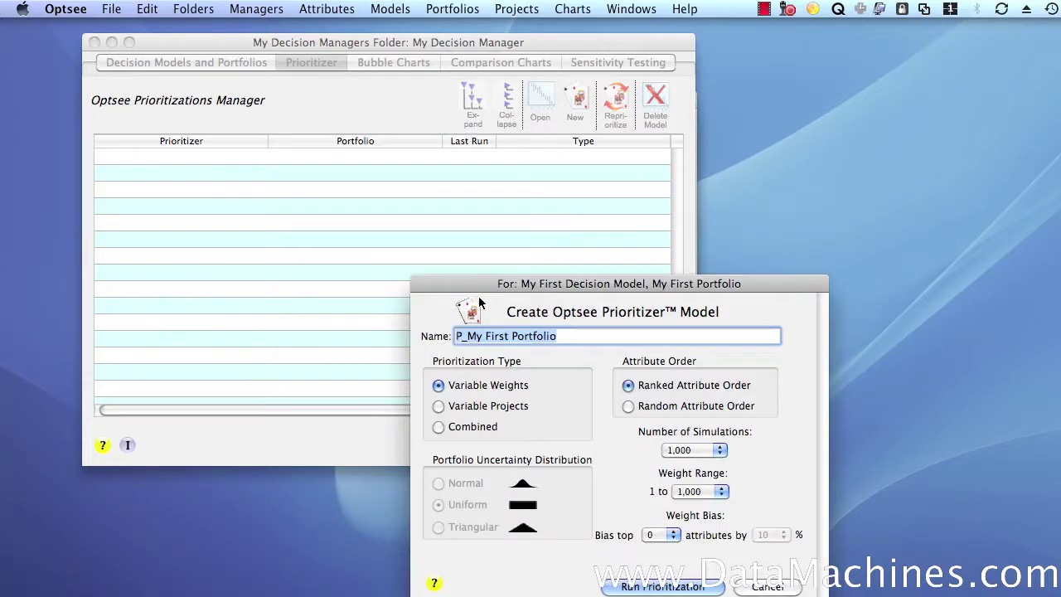
Step: Change the model name from P_My First Portfolio to 'P_My First Prioritization'
left_click_drag(480, 281, 293, 121)
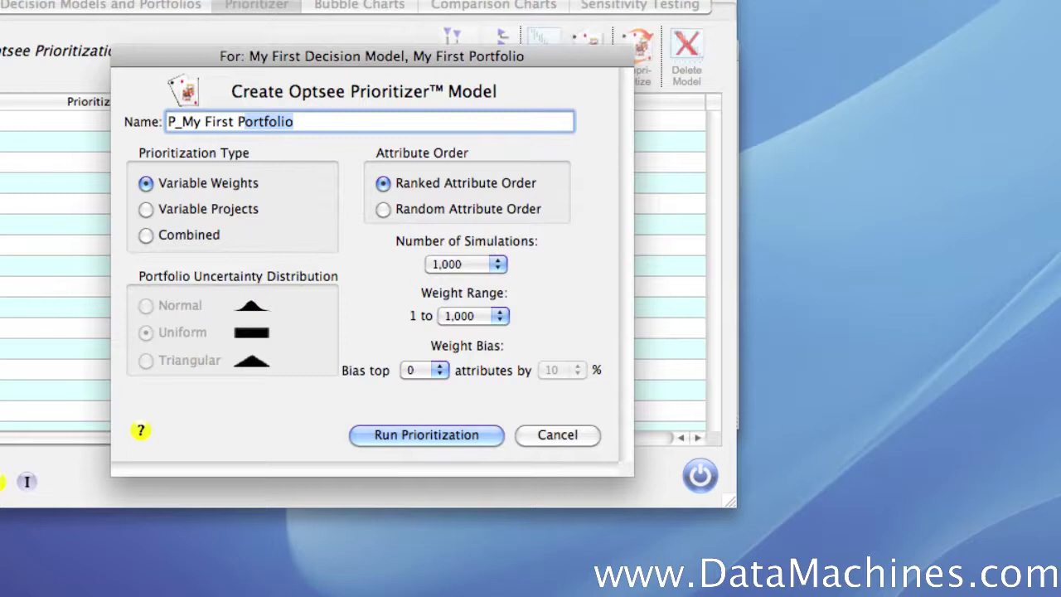
type("ri")
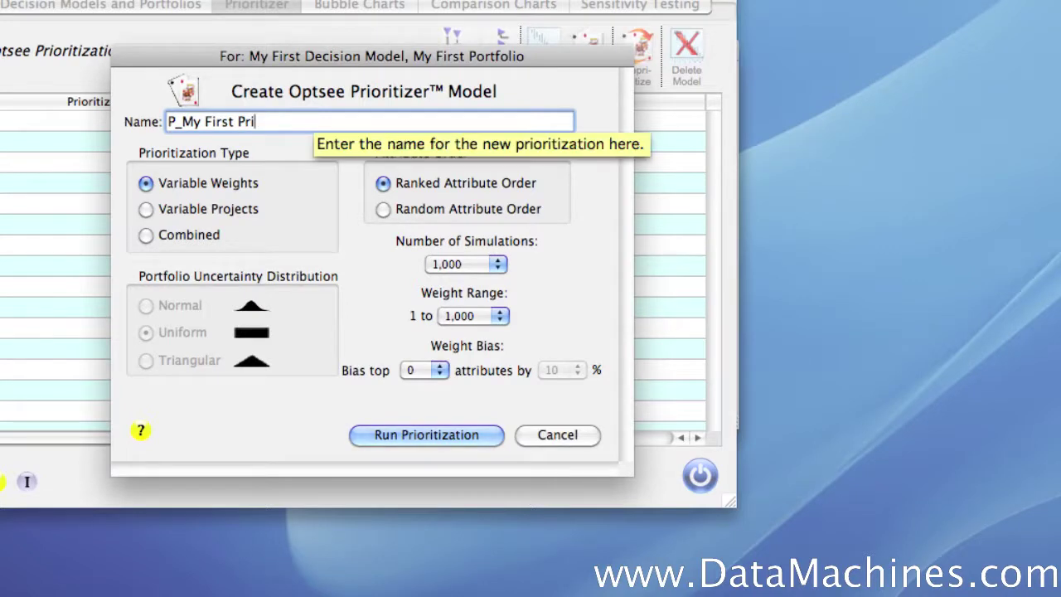
type("oriti")
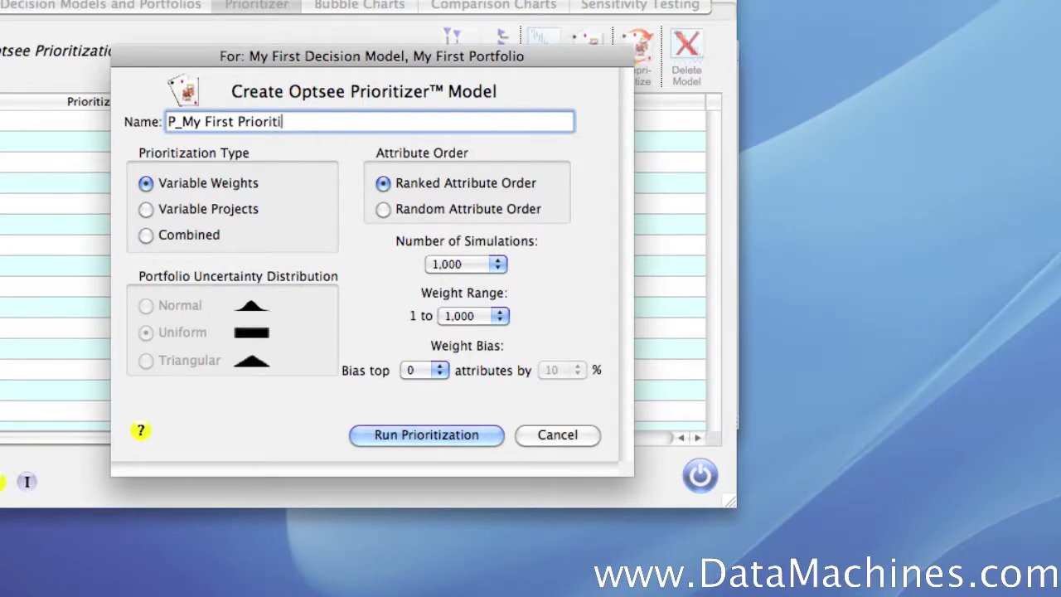
type("zation")
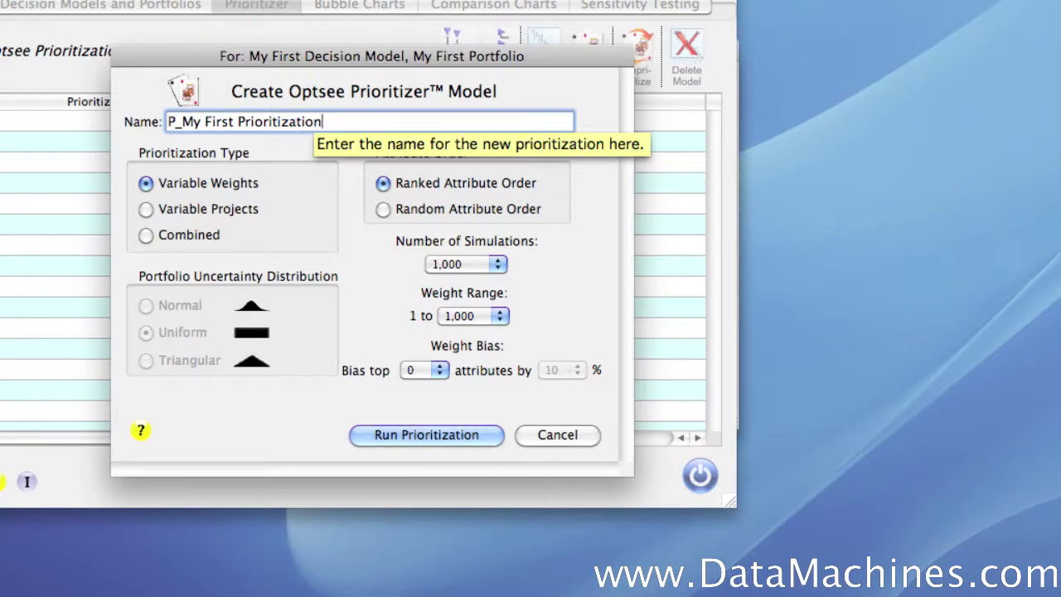
key("super+a")
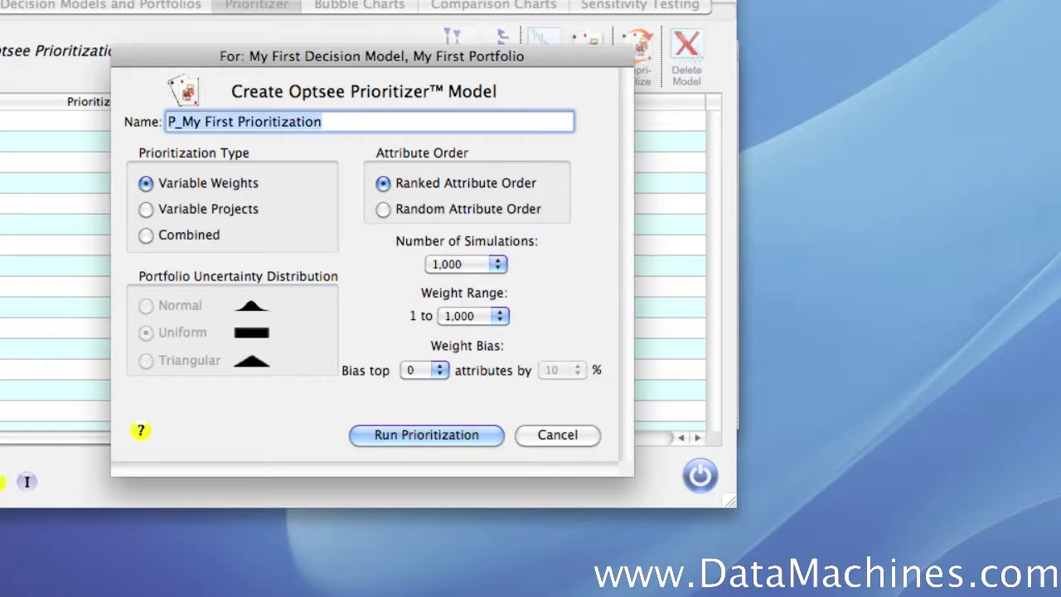
key("Right")
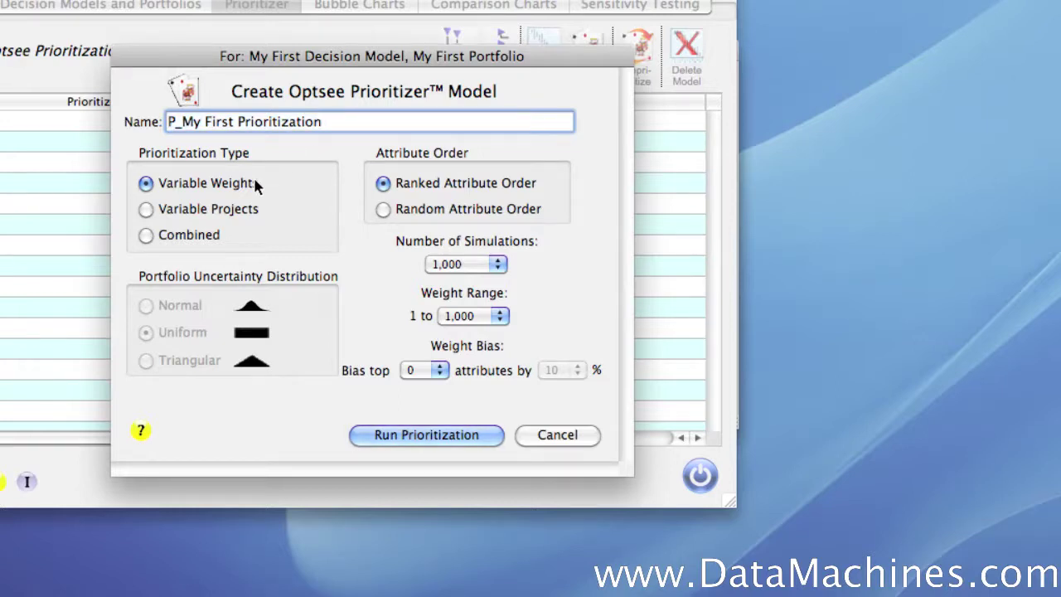
Step: Try the Variable Projects type, then set the prioritization type to Combined
mouse_move(255, 186)
left_click(248, 212)
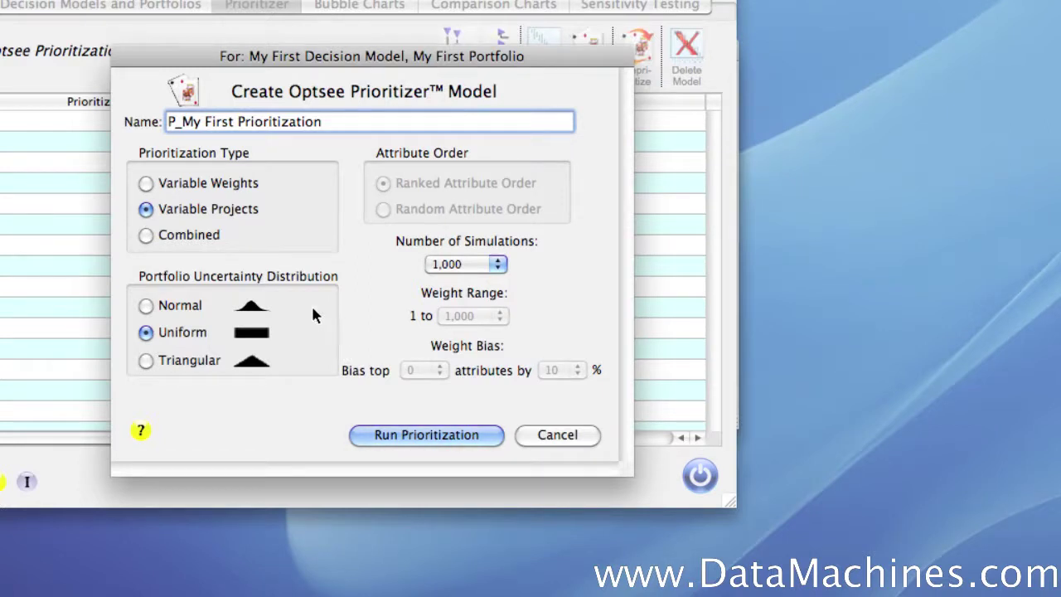
left_click(145, 236)
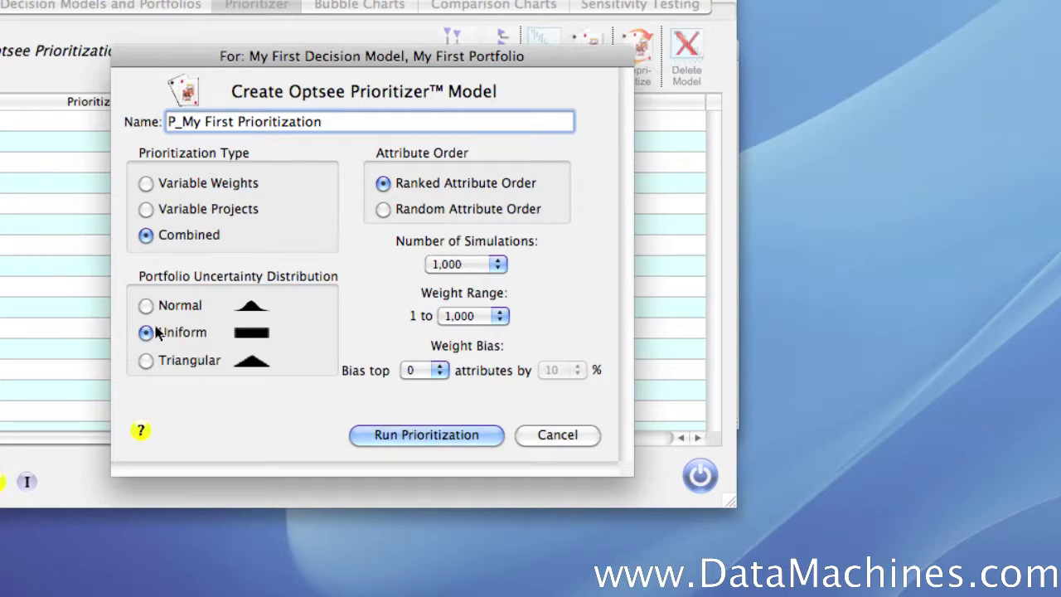
Step: Keep 1,000 simulations and set the weight range maximum to 3,000
left_click(447, 265)
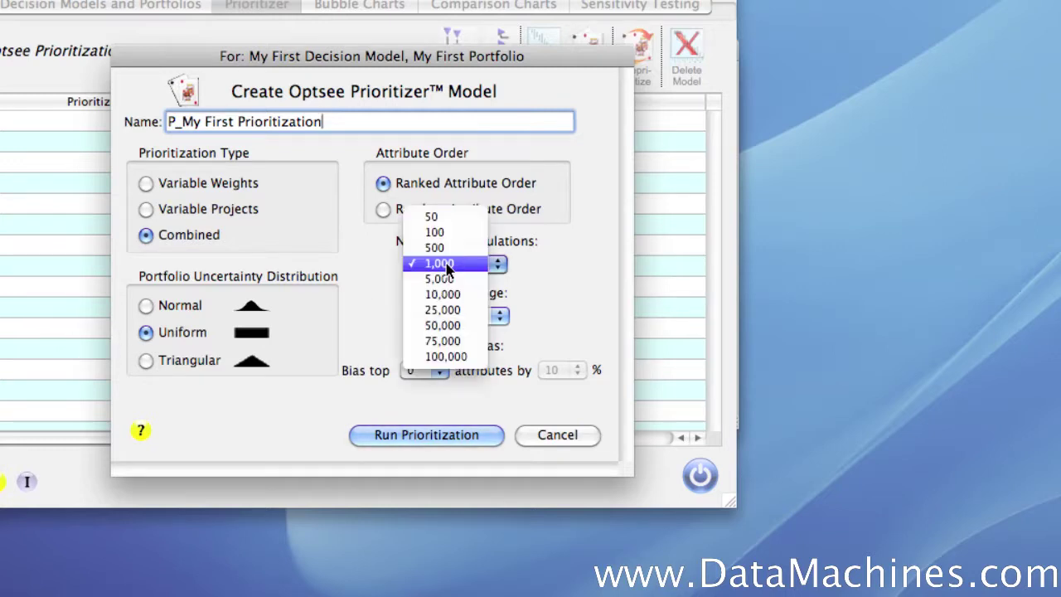
left_click(446, 263)
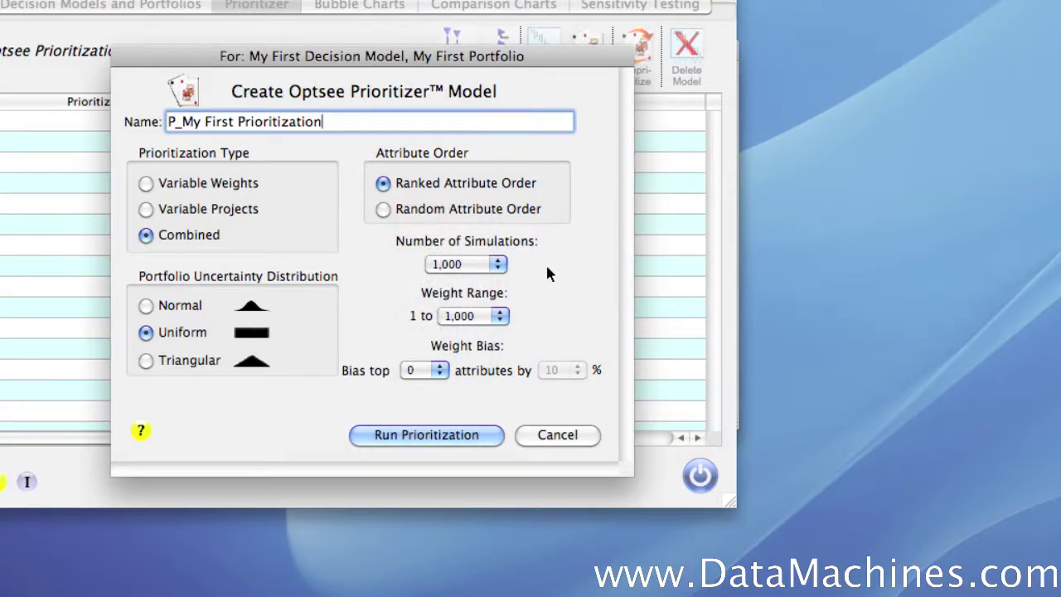
left_click(484, 315)
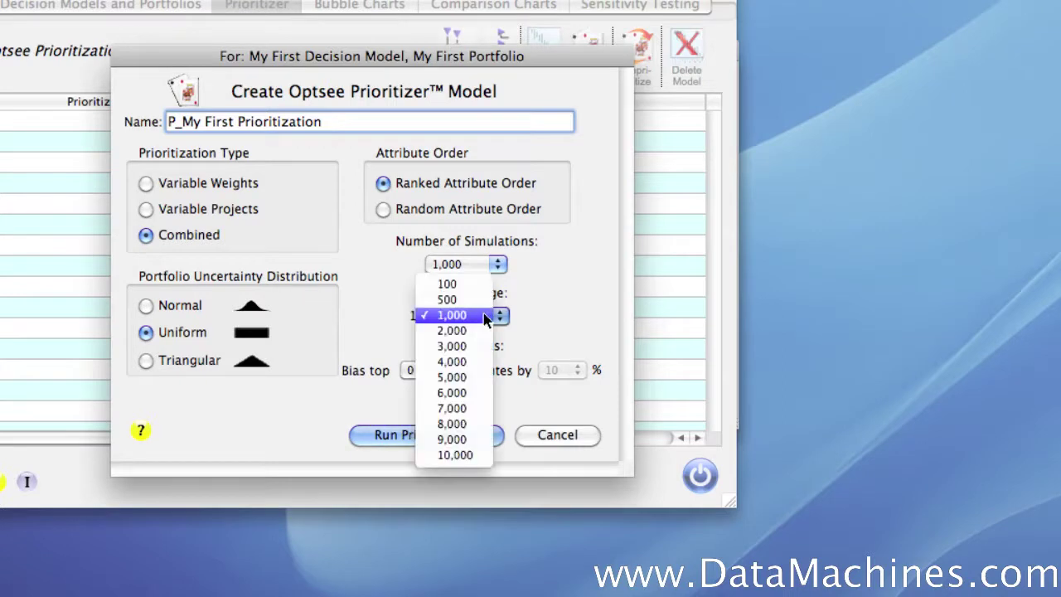
left_click(482, 347)
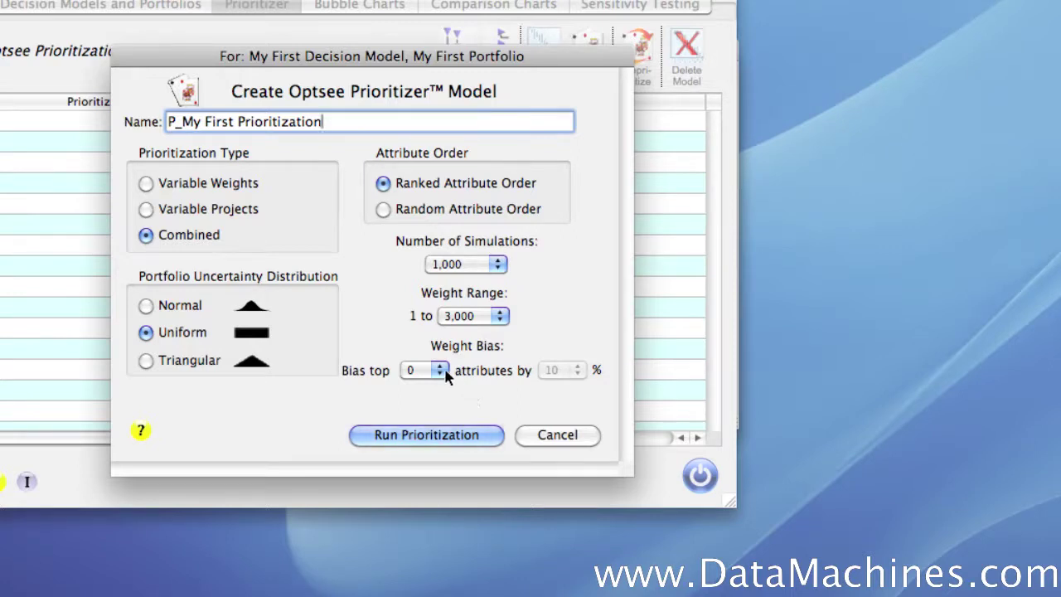
mouse_move(442, 372)
left_click(440, 370)
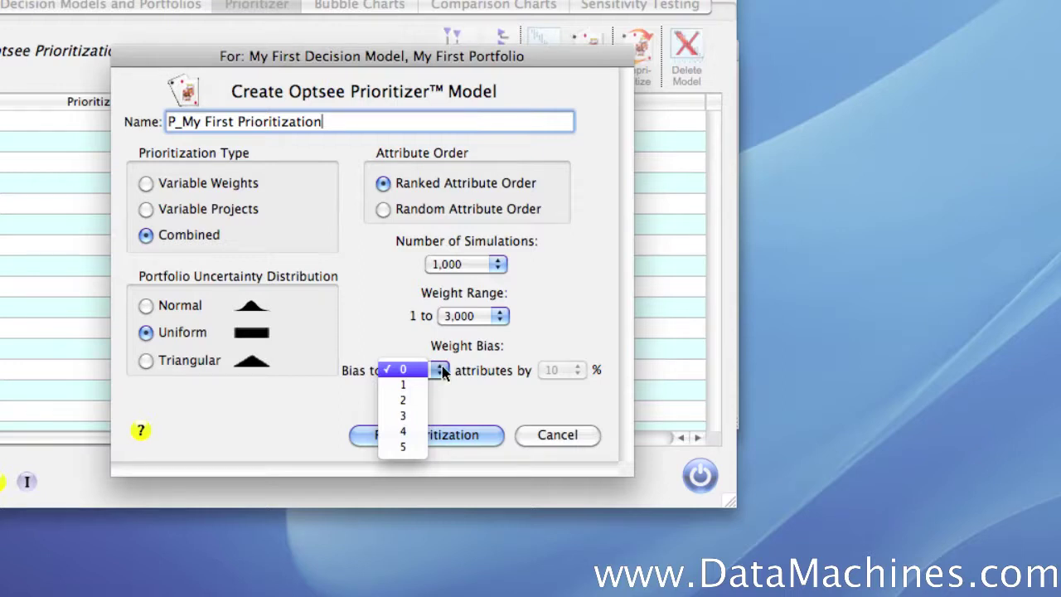
left_click(442, 372)
mouse_move(441, 372)
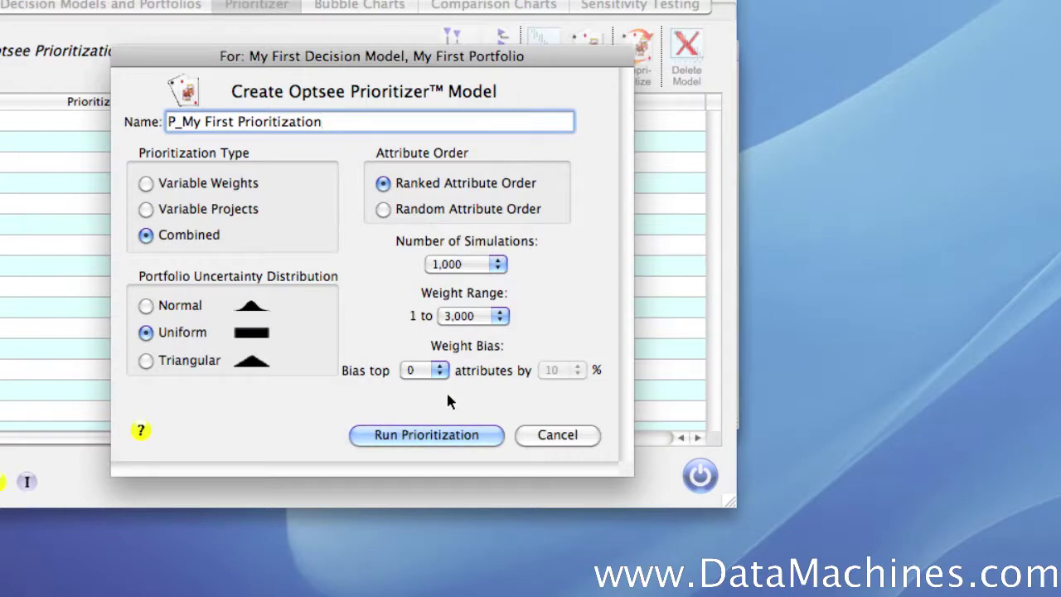
left_click(457, 436)
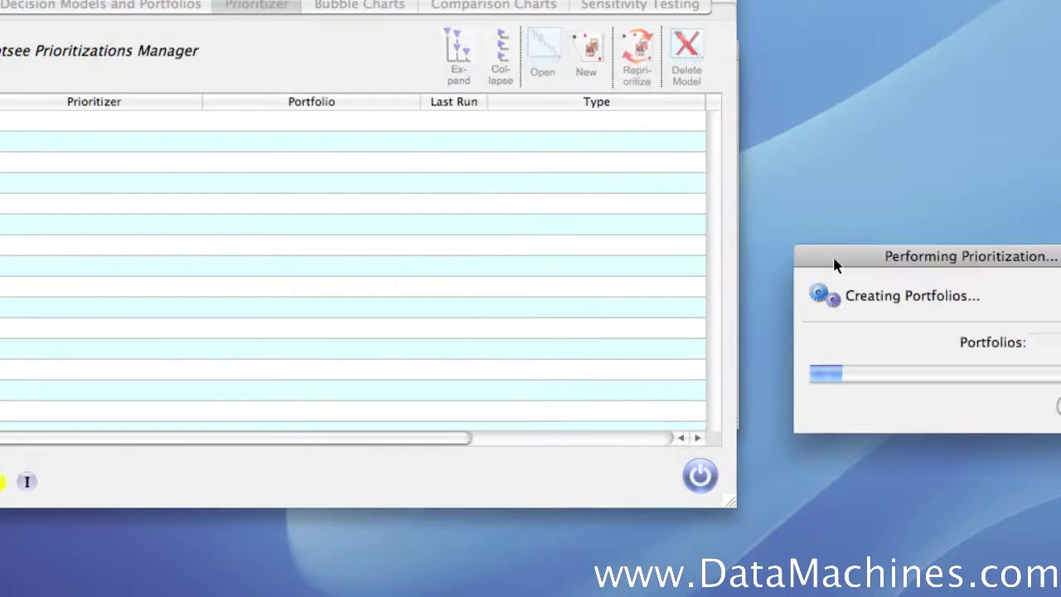
Step: Move the prioritization progress window toward the centre while the run completes
left_click_drag(873, 258, 440, 169)
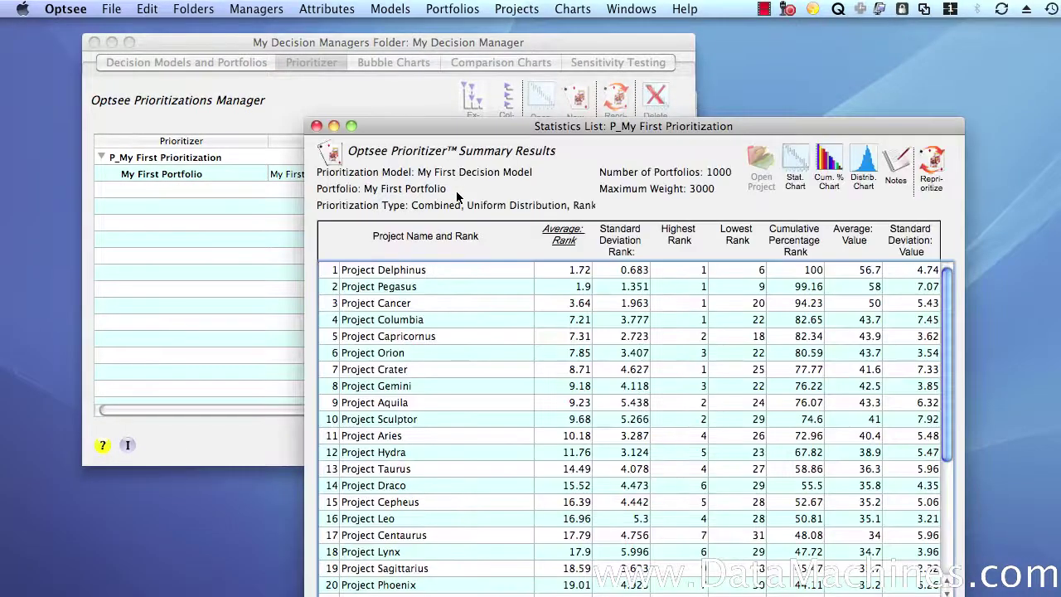
Step: Move the Statistics List up and show the average-rank chart with standard-deviation bars
left_click_drag(424, 122, 366, 28)
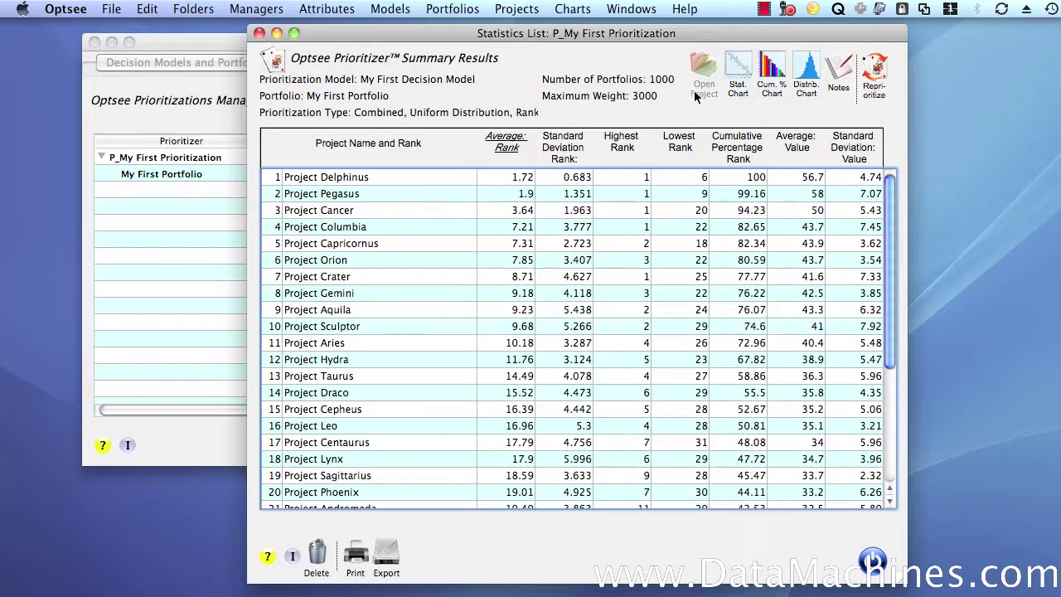
left_click(733, 75)
left_click_drag(729, 141, 639, 42)
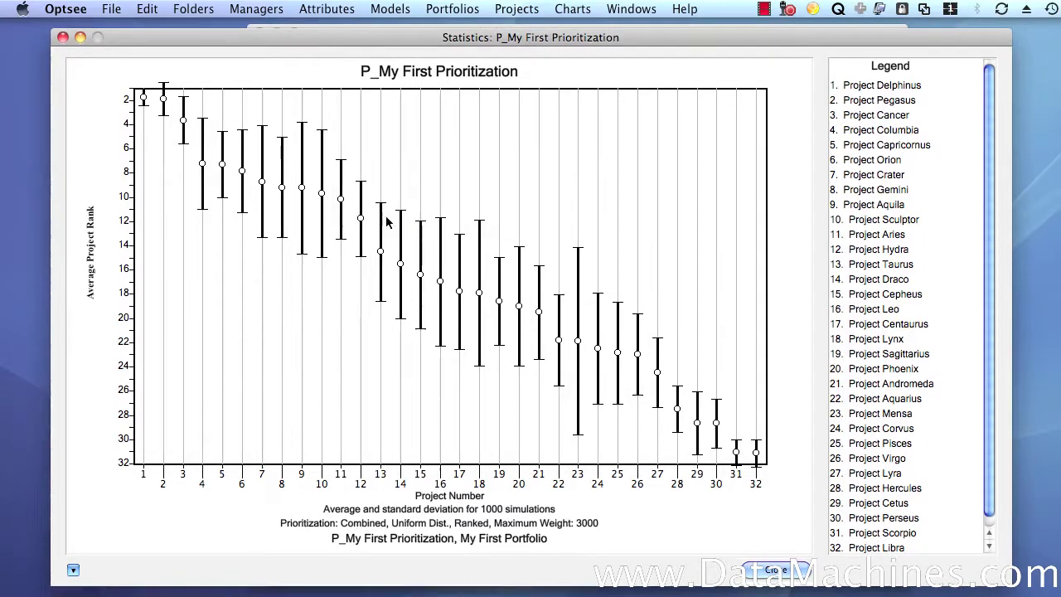
Step: Review the Hydra, Leo, Libra and Lynx distributions, then close them and the rank chart
double_click(360, 220)
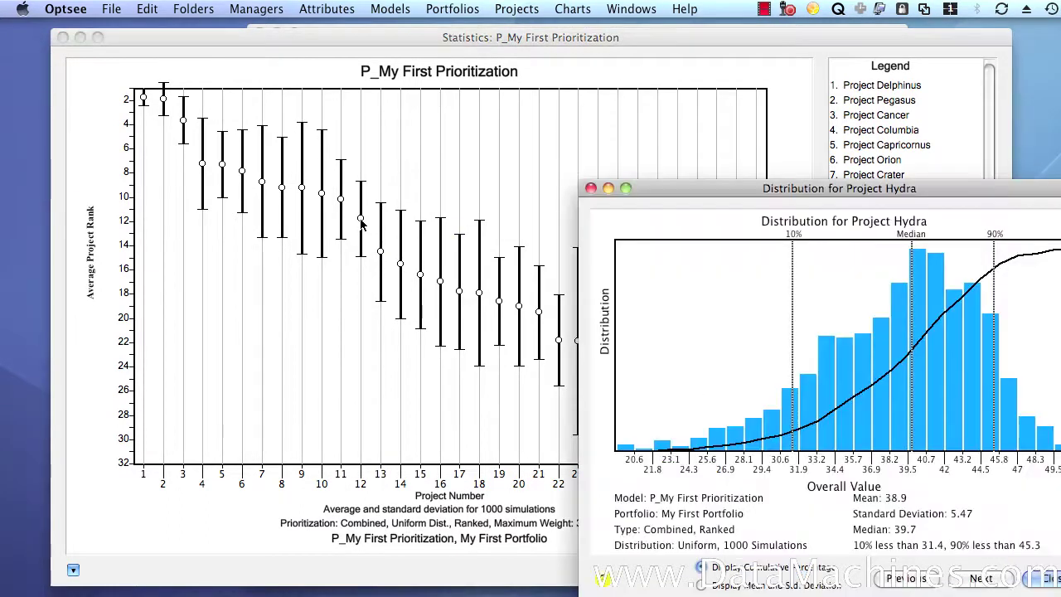
left_click_drag(686, 218, 378, 121)
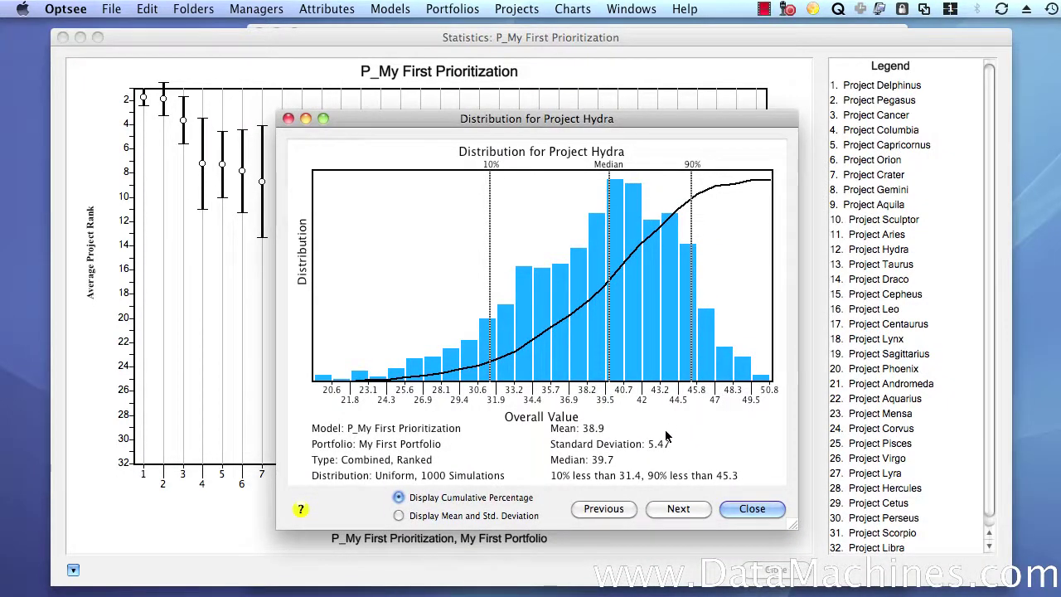
left_click(667, 509)
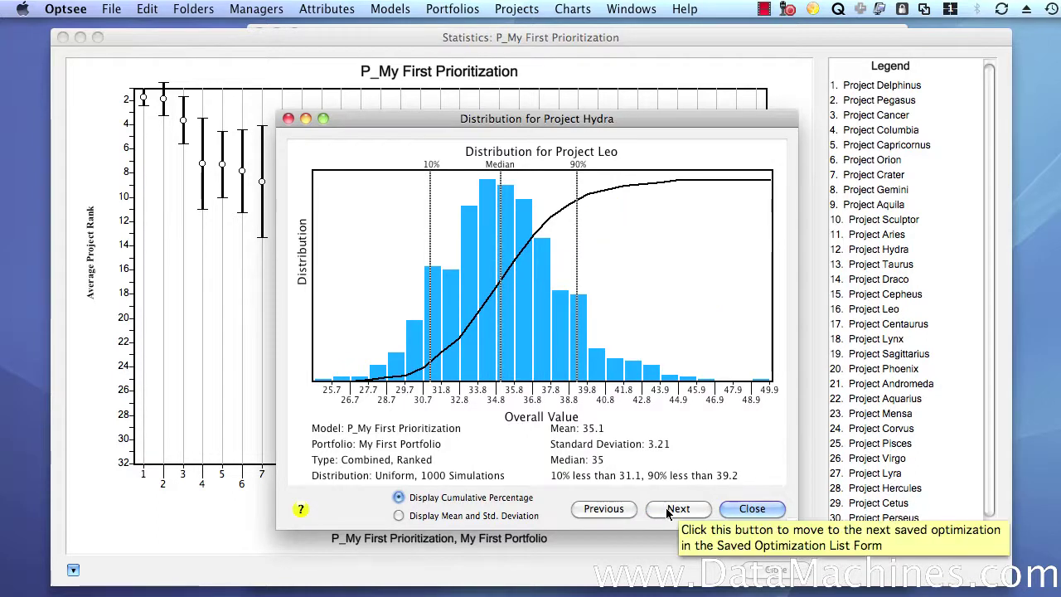
left_click(667, 508)
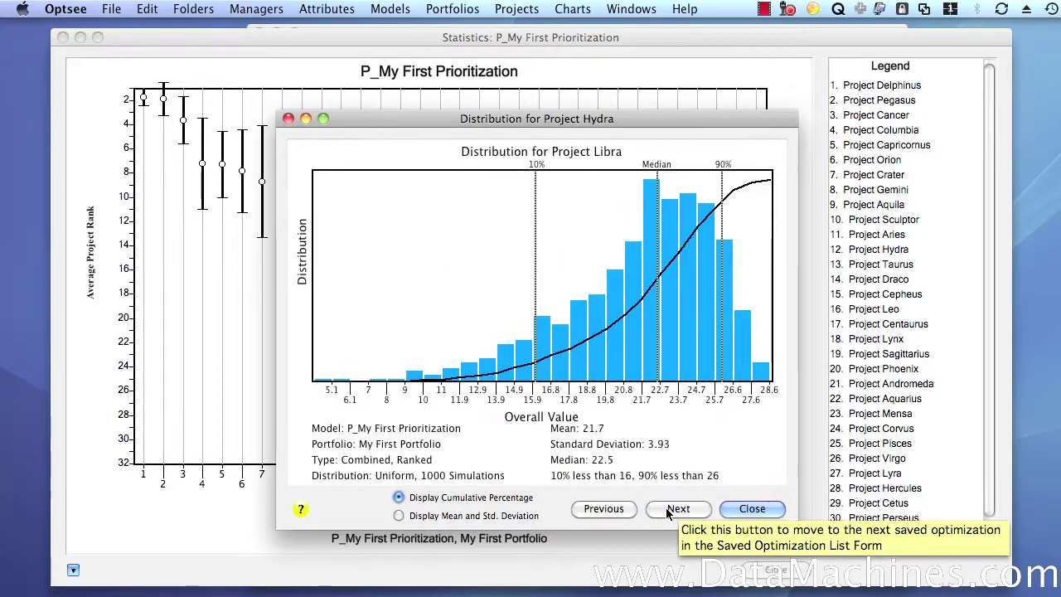
left_click(667, 508)
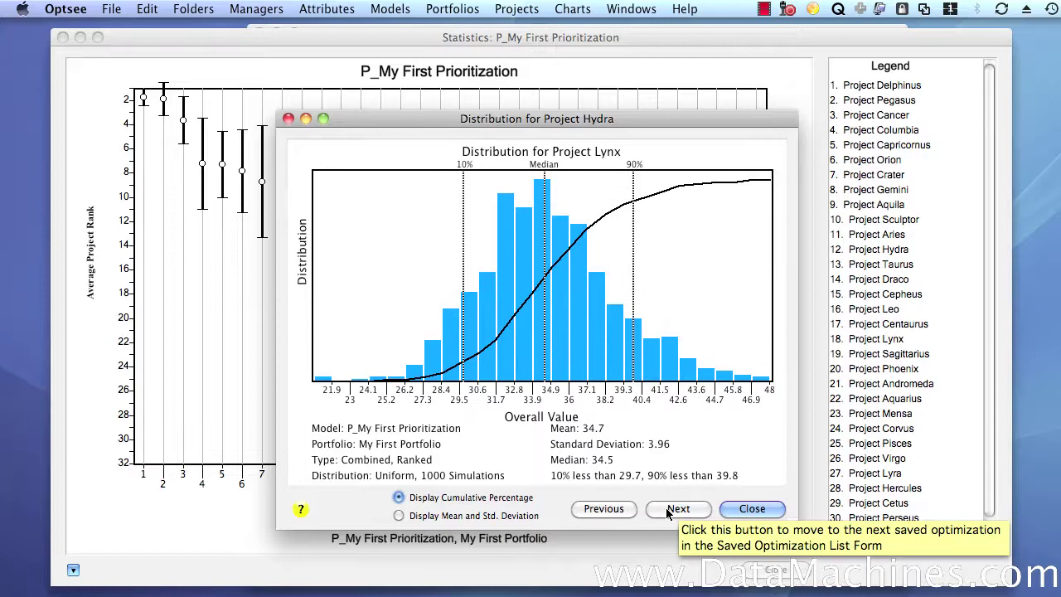
left_click(741, 510)
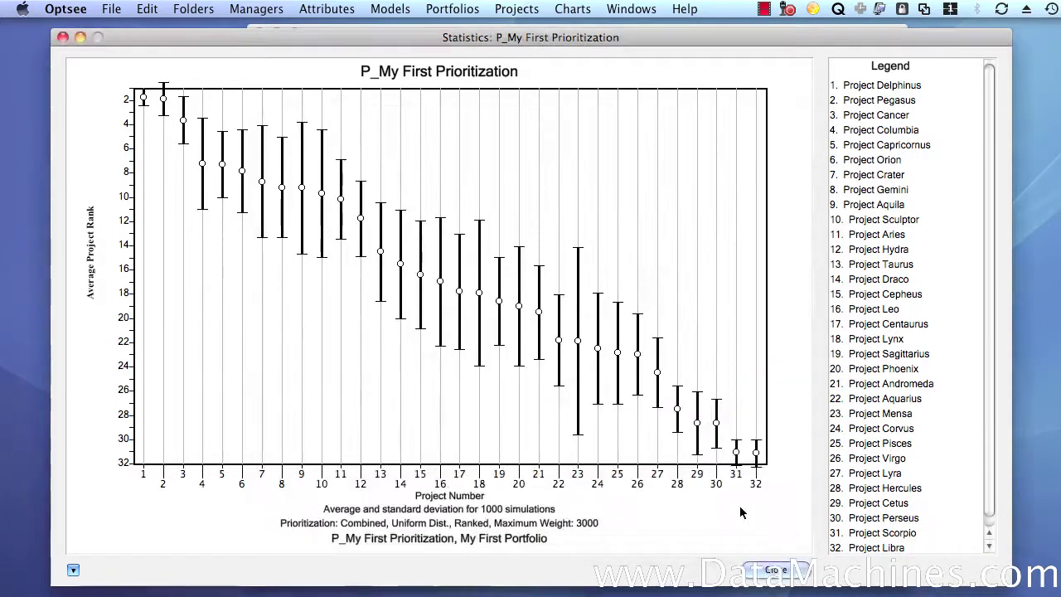
left_click(771, 569)
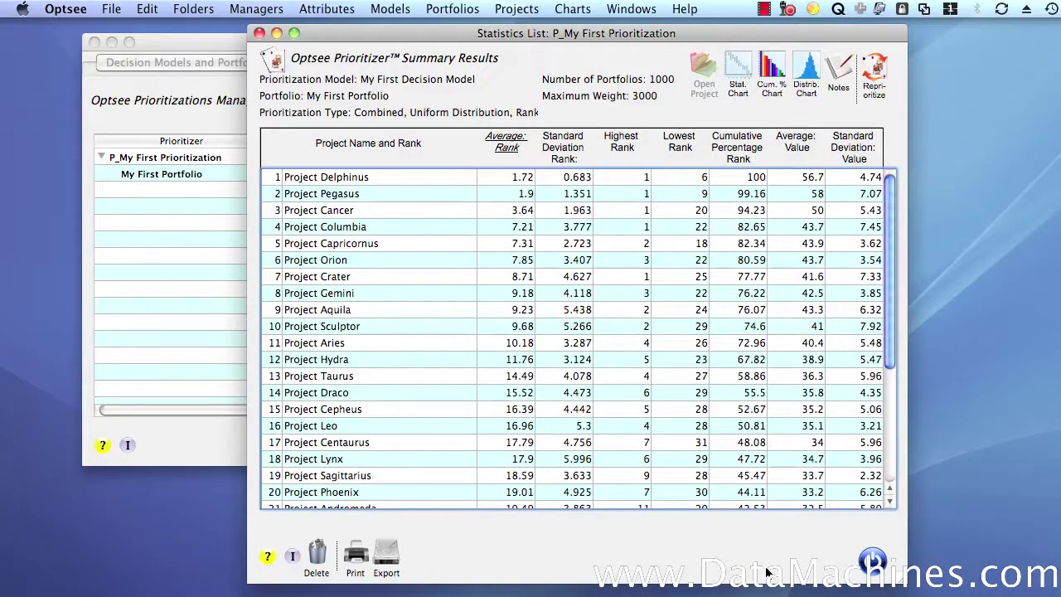